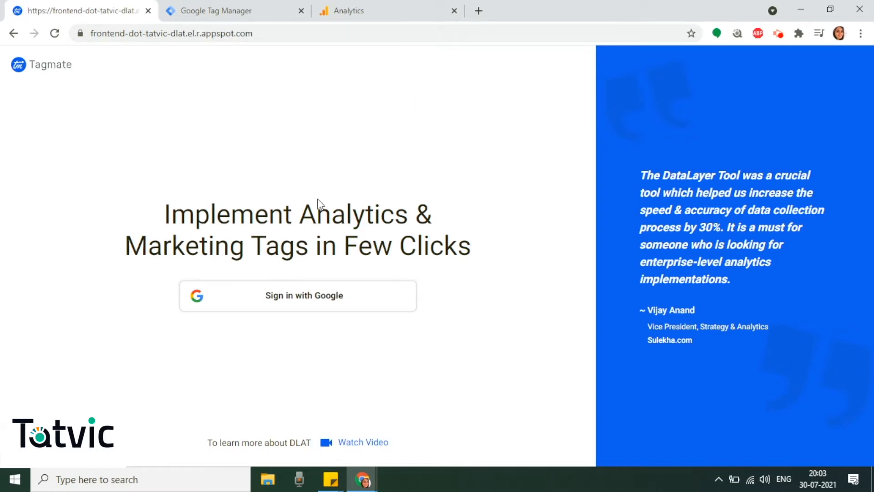
- Sign in to Tagmate with the existing Google account and start a UA to GA4 migration project
click(300, 297)
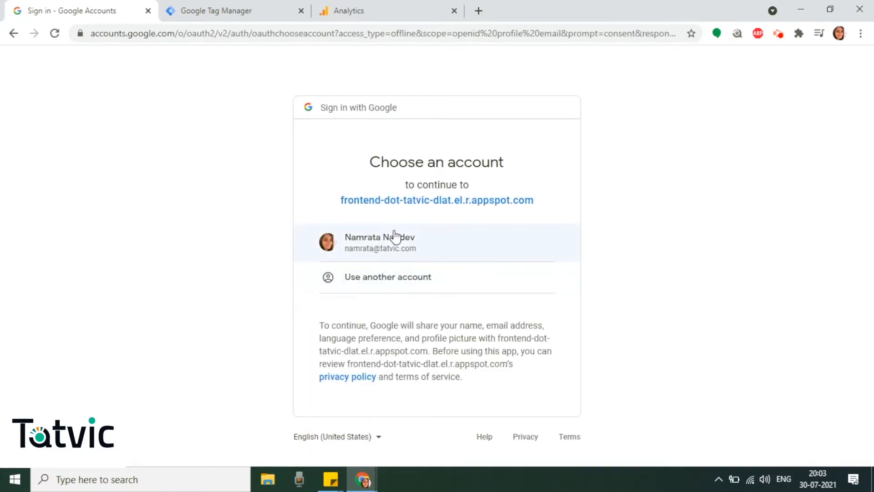
click(447, 237)
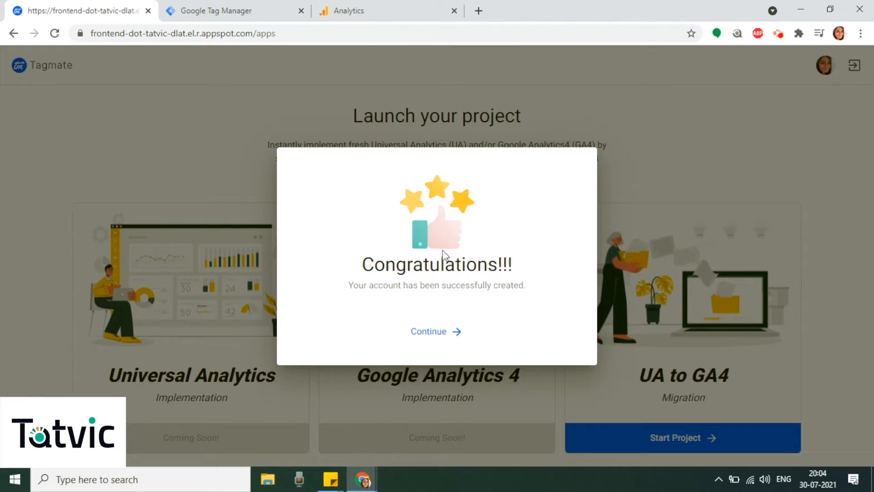
click(430, 330)
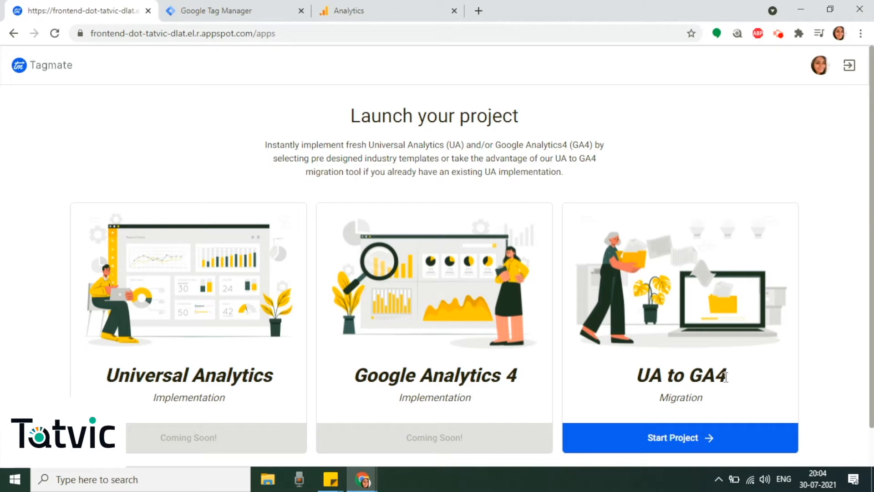
click(692, 442)
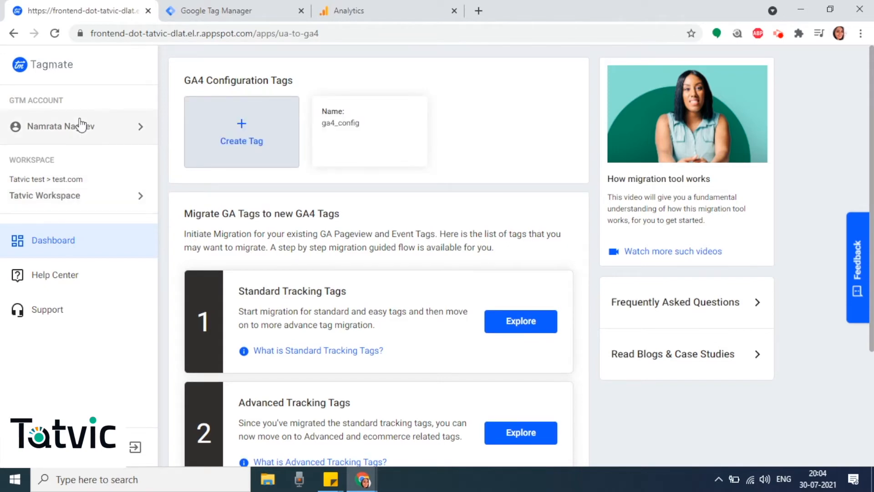
- Review the available GTM accounts and the workspace configuration without changing either selection
click(80, 125)
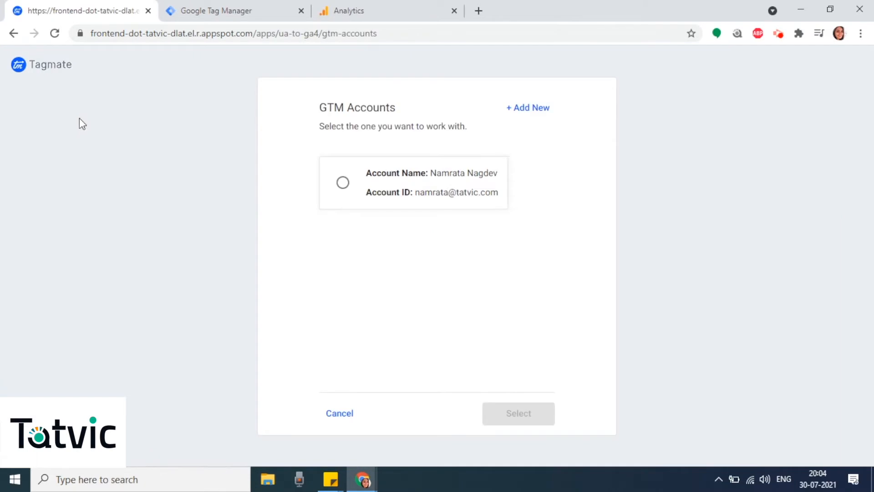
click(340, 413)
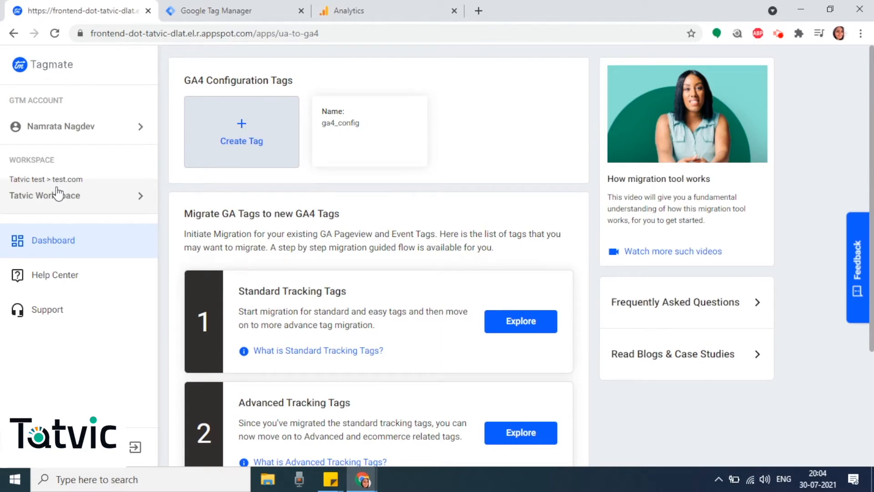
click(57, 193)
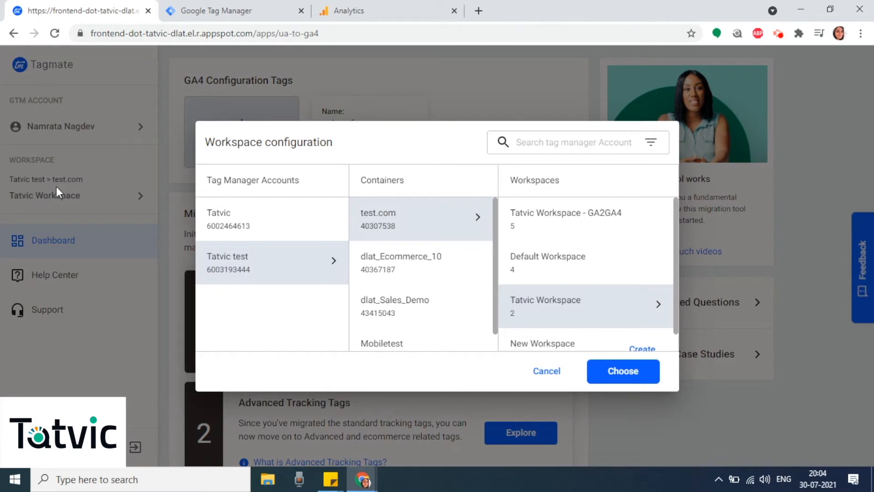
click(552, 371)
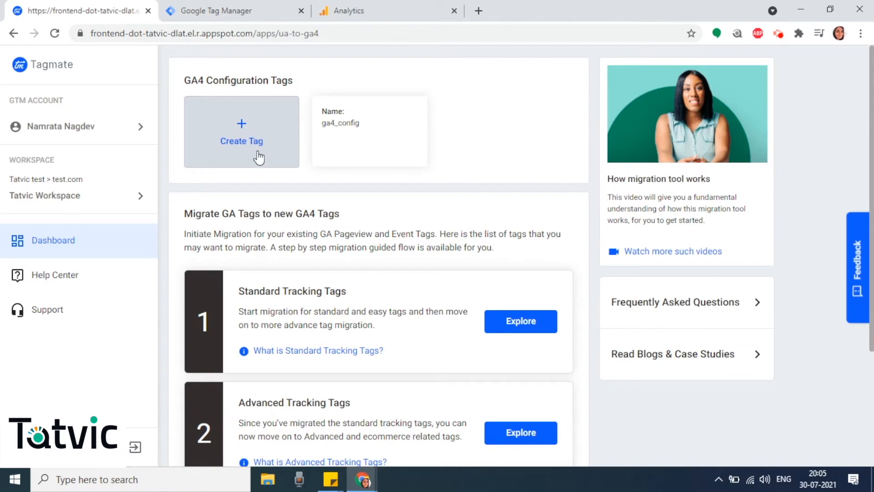
- Explore the Advanced Tracking Tags and open the migration form for the tvc_addtocart tag
scroll(363, 287, down, 2)
scroll(363, 287, down, 3)
scroll(364, 269, down, 1)
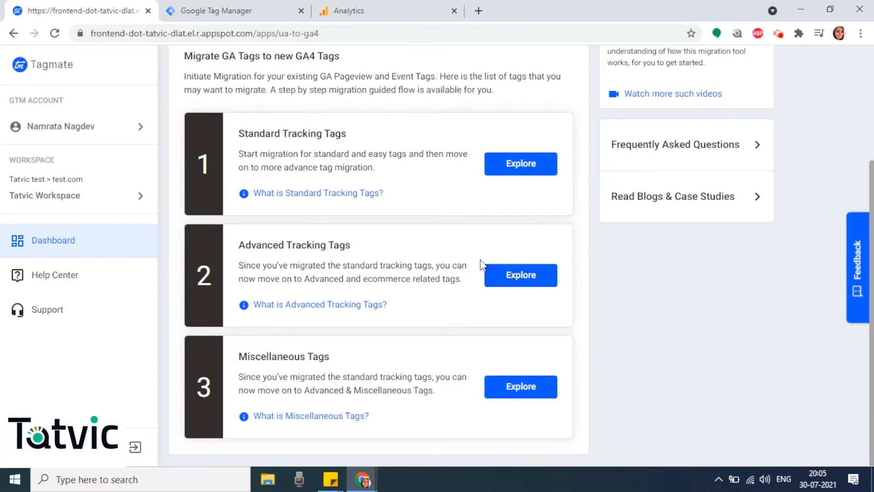
click(511, 274)
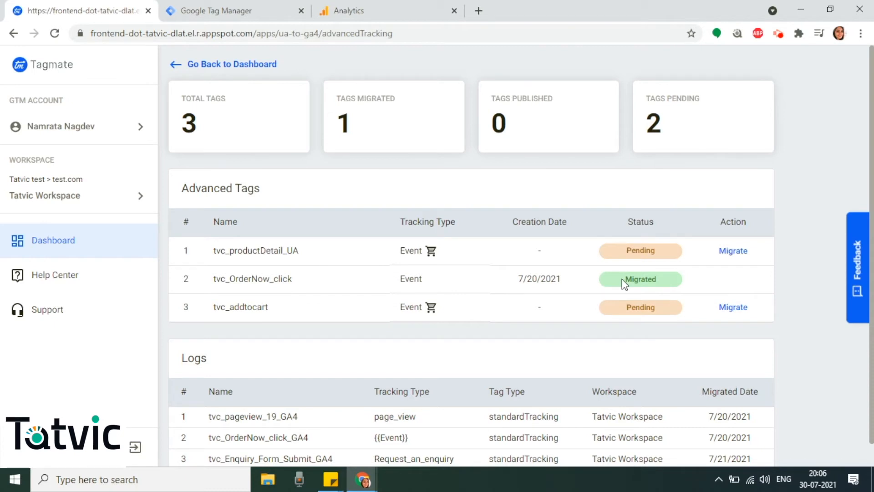
click(732, 307)
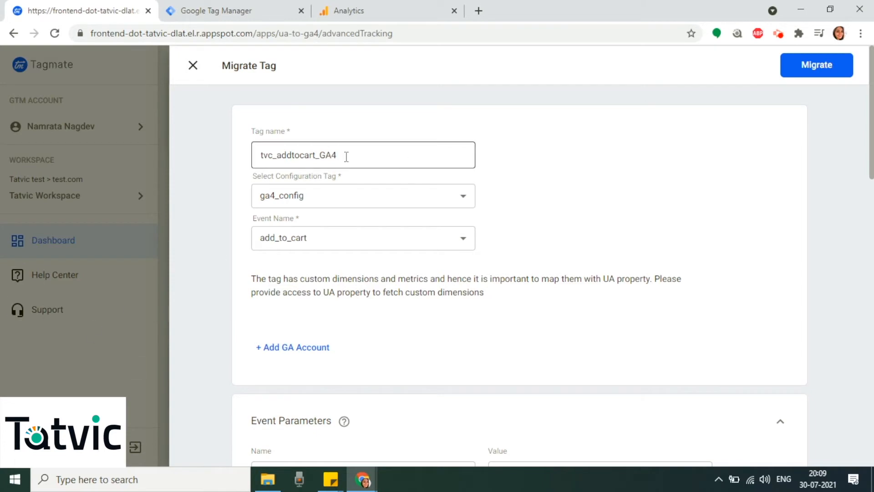
- Review the GA4 tag name, configuration tag, event name and event parameters in the migration form
drag(342, 158, 237, 156)
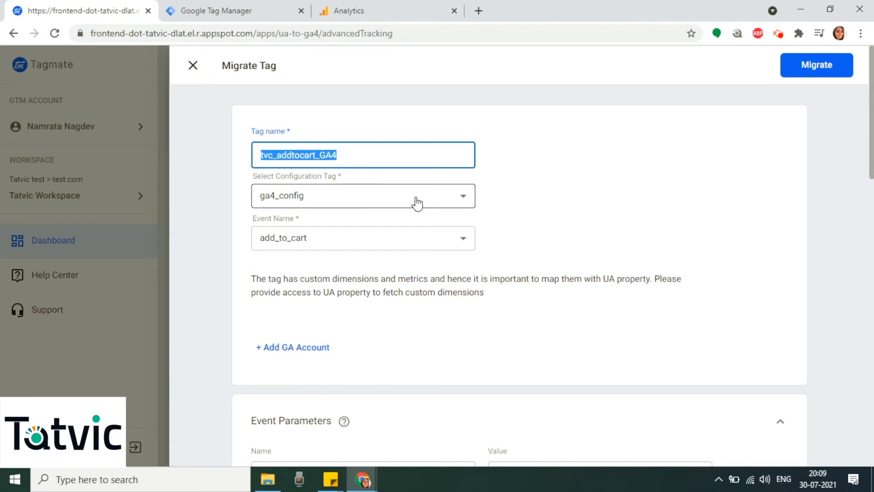
click(705, 186)
scroll(705, 186, down, 5)
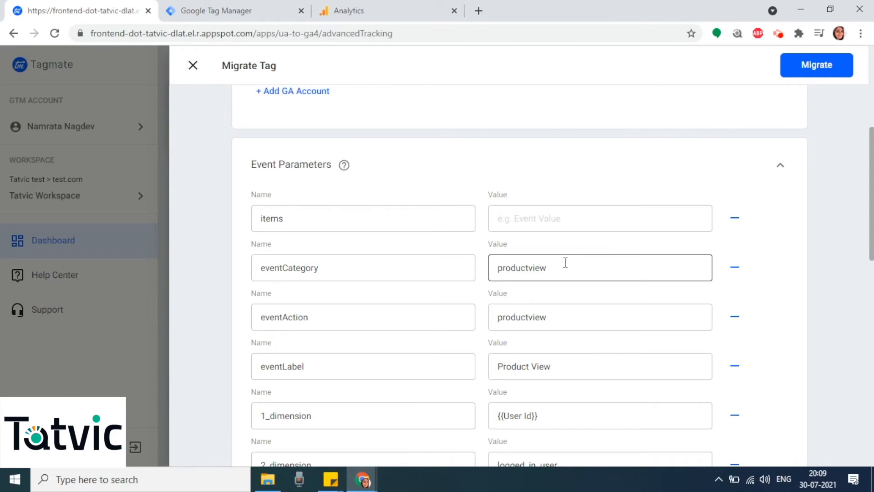
scroll(565, 262, down, 1)
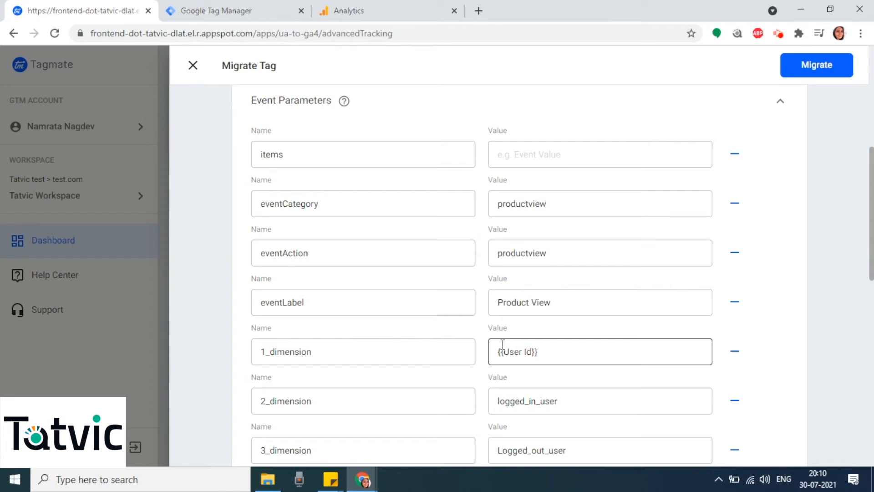
scroll(580, 321, down, 1)
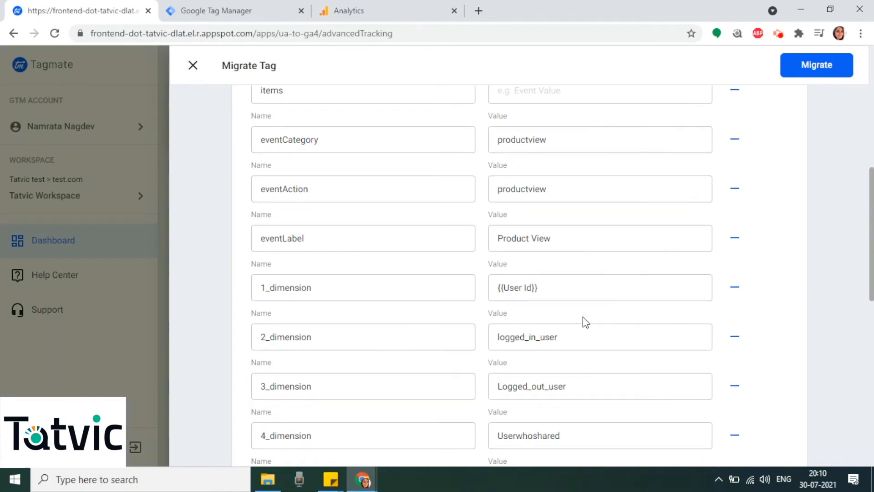
scroll(438, 291, up, 4)
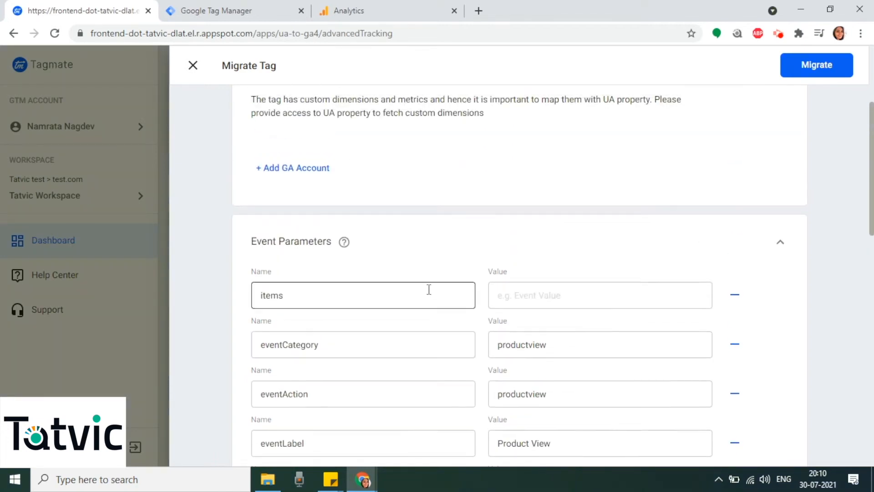
scroll(410, 289, up, 2)
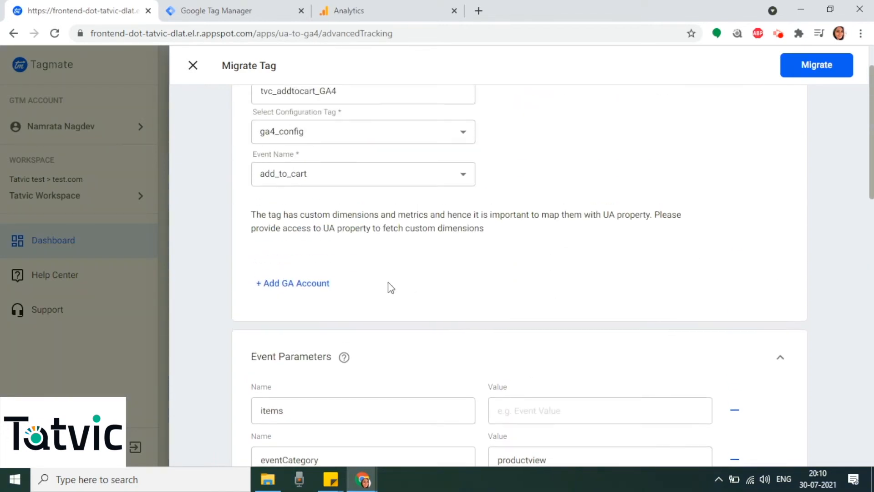
- Add a GA account by authorizing access with the existing Google account, and return to the migration form
click(323, 285)
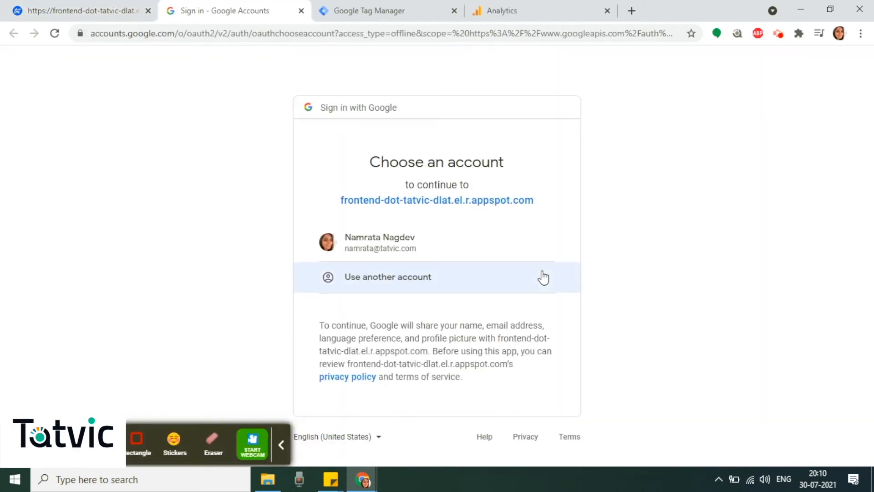
click(410, 244)
scroll(552, 291, down, 10)
click(527, 382)
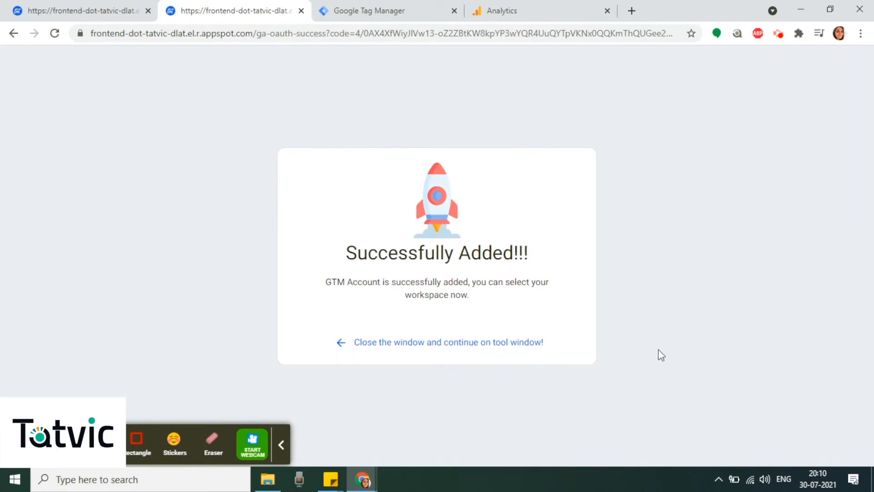
click(511, 342)
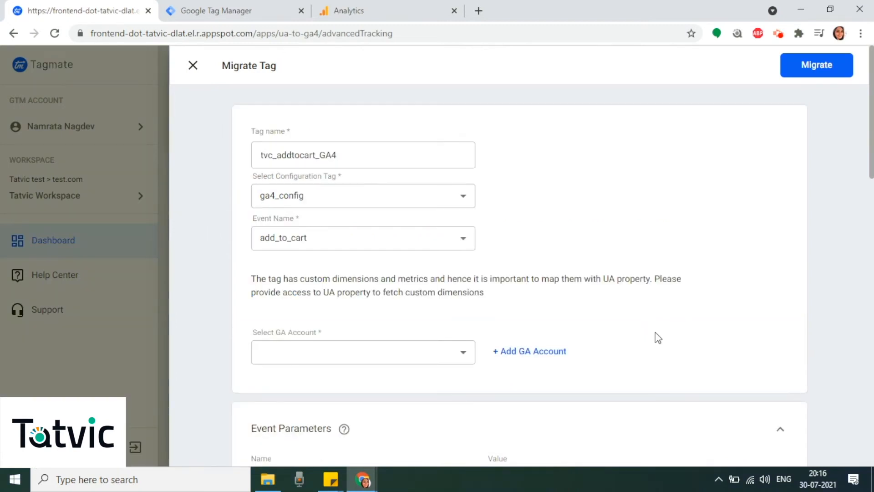
- Select the added GA account, the VOICE OF YOGI analytics account and the voice of yogi property for mapping custom dimensions
click(425, 358)
click(383, 382)
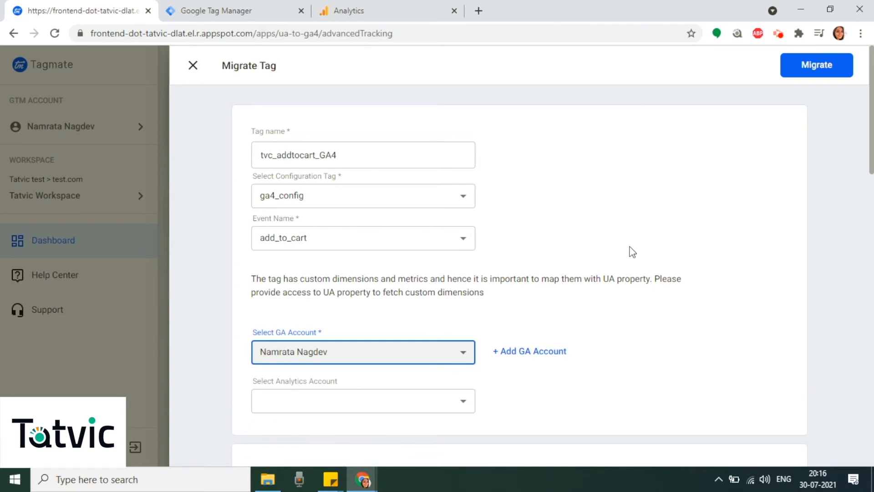
click(420, 400)
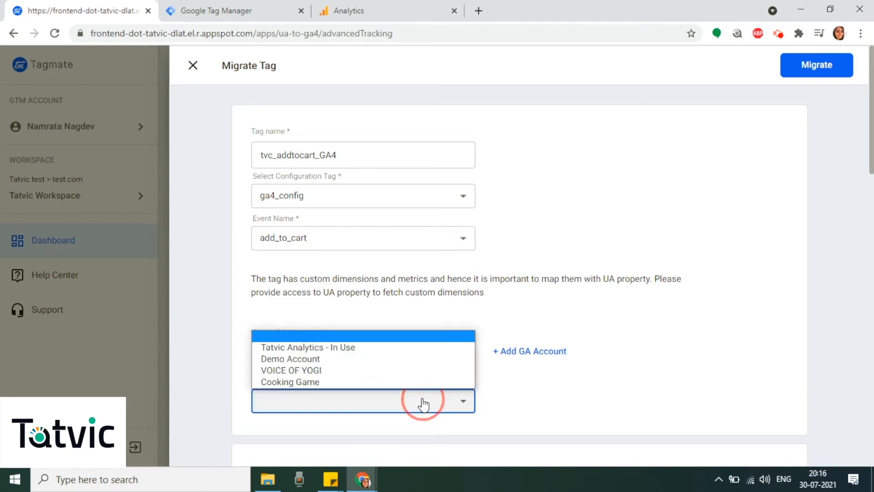
click(348, 371)
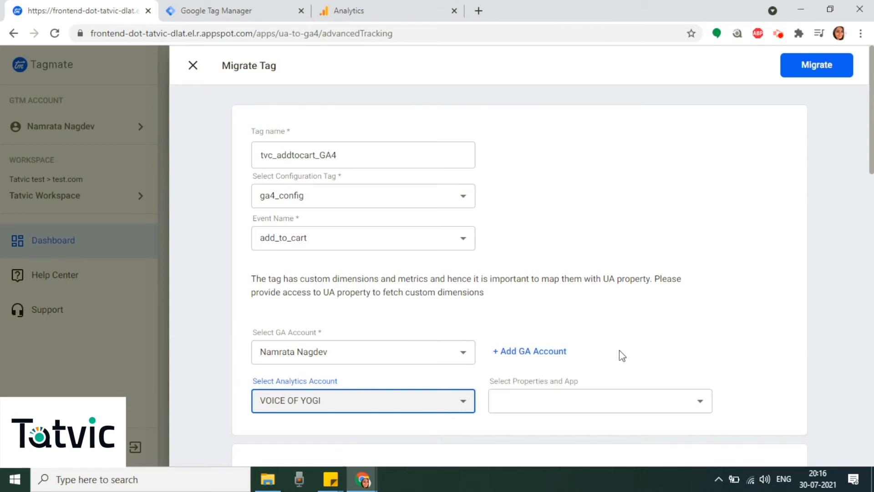
click(588, 411)
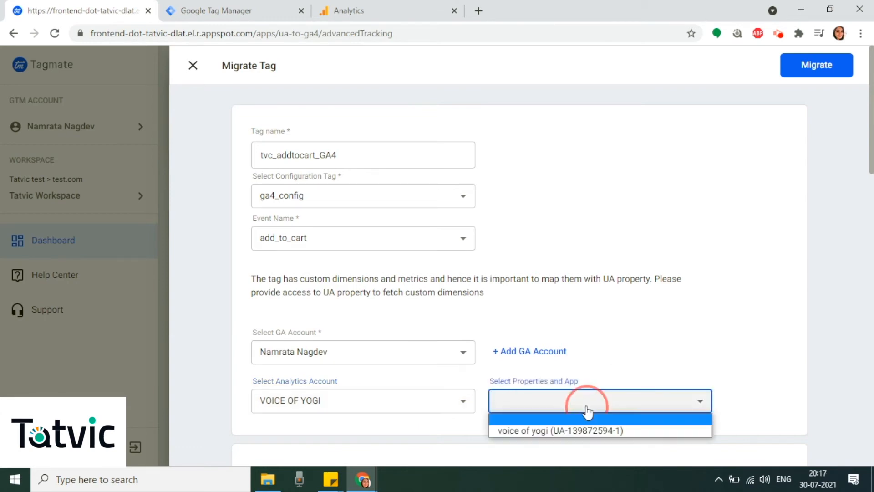
click(540, 431)
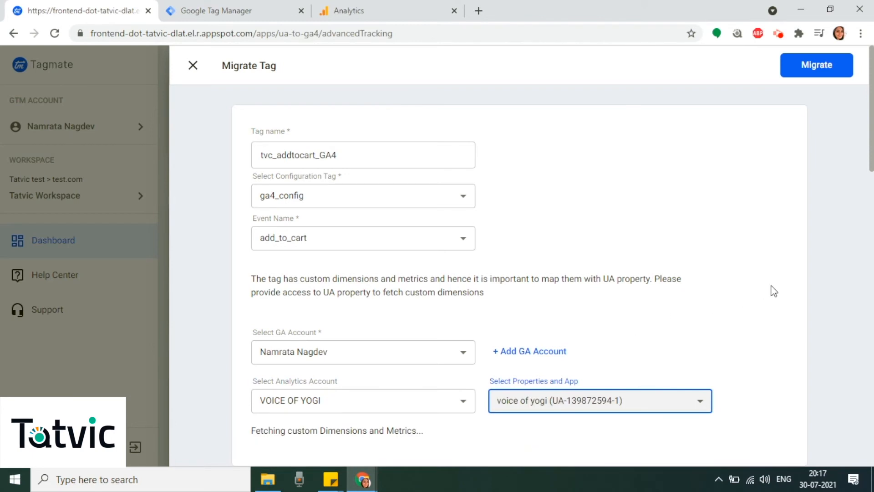
- Examine the custom dimension mapping in the tag's event parameters and user properties
scroll(774, 291, down, 3)
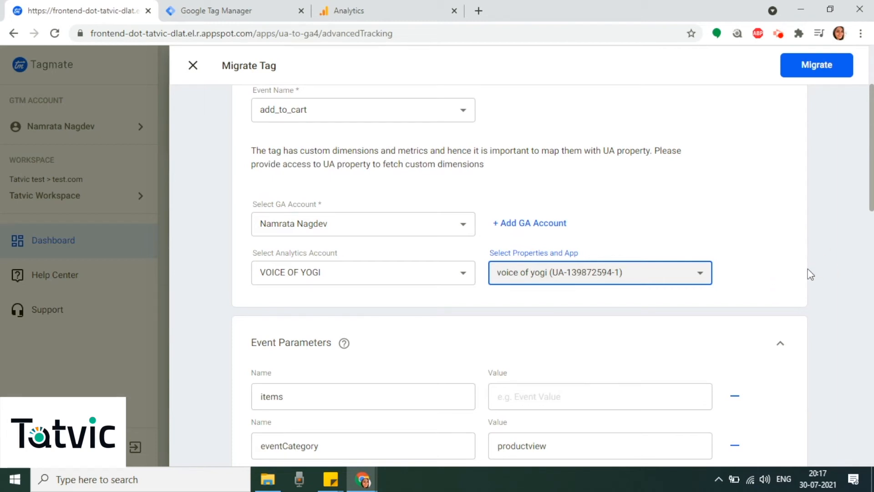
scroll(809, 275, down, 4)
scroll(800, 284, down, 3)
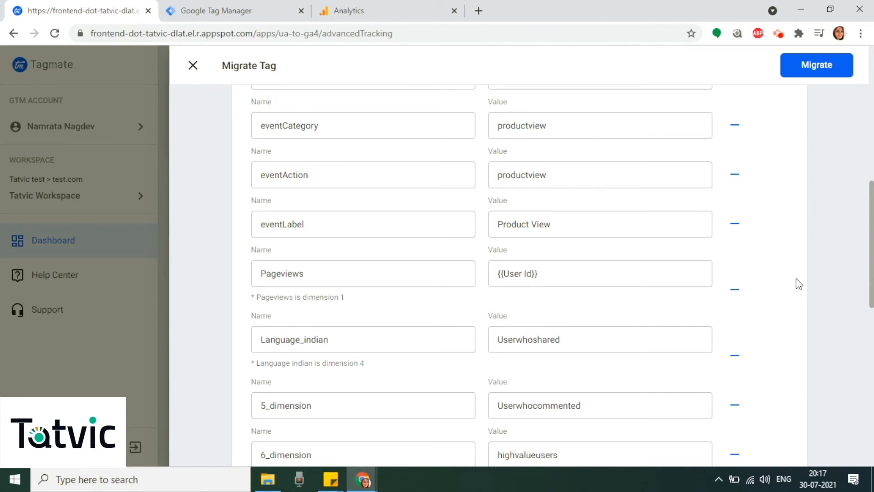
scroll(799, 284, up, 1)
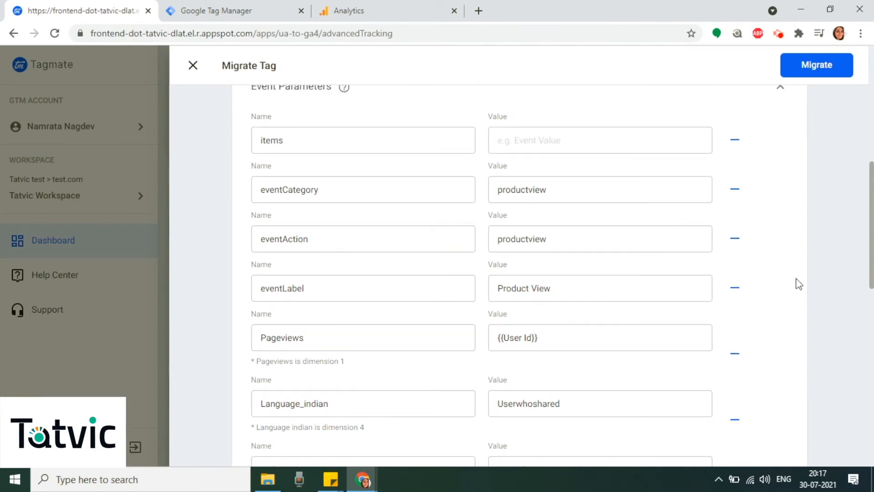
scroll(277, 114, up, 1)
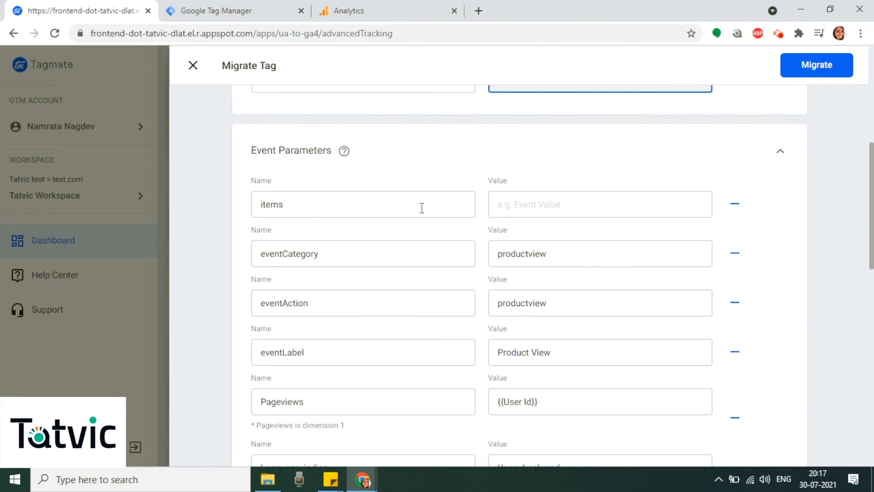
scroll(445, 247, down, 10)
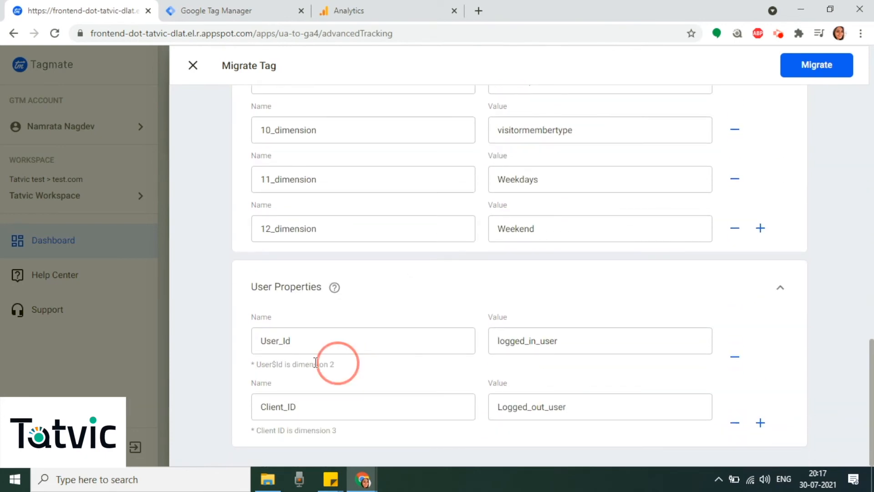
drag(336, 364, 254, 364)
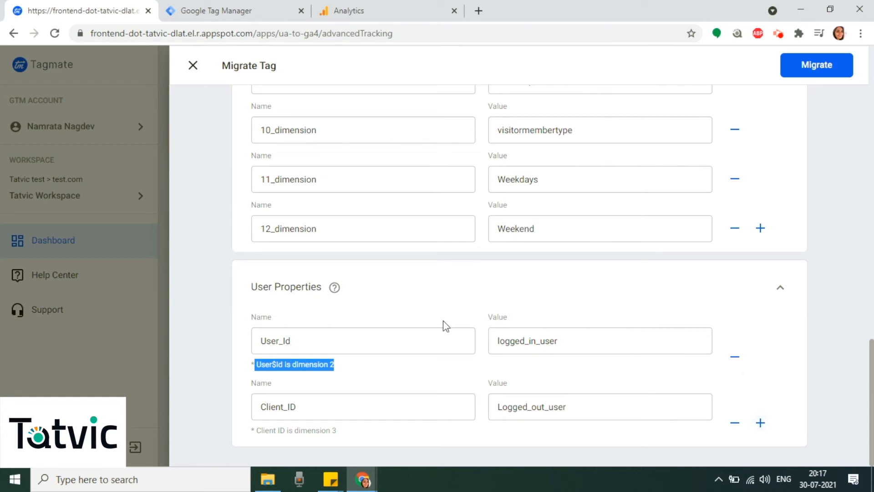
scroll(416, 311, up, 1)
scroll(418, 328, up, 20)
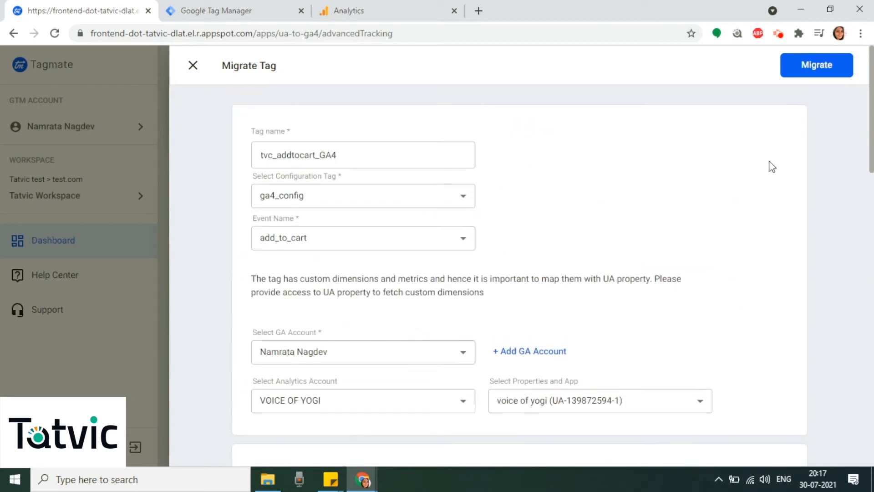
- Migrate the tag as tvc_addtocart_GA4 and switch to Google Tag Manager to check the workspace's tags
click(813, 72)
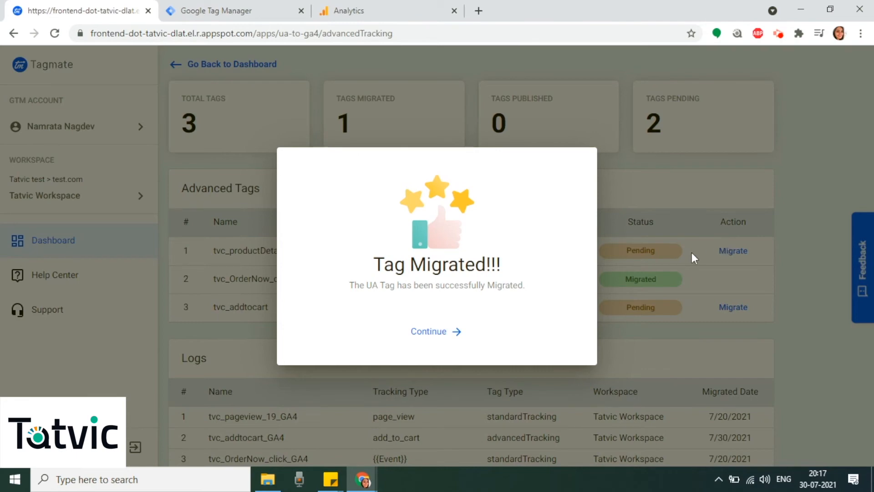
click(429, 331)
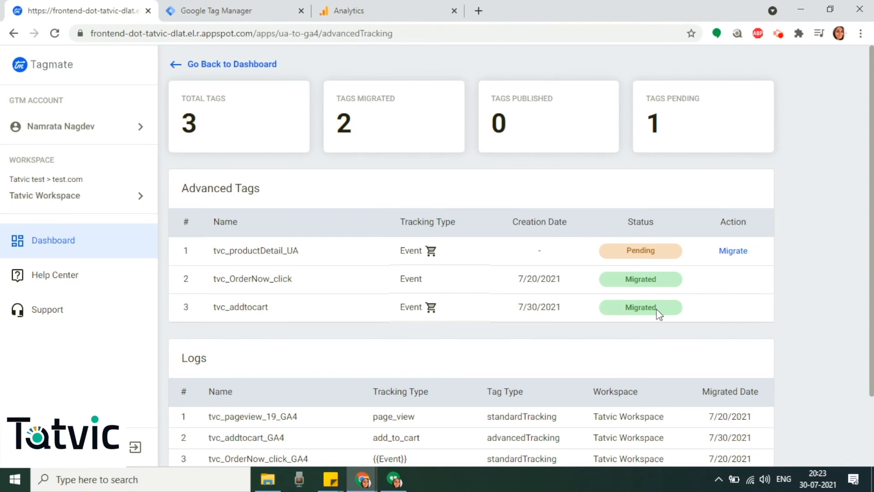
click(240, 14)
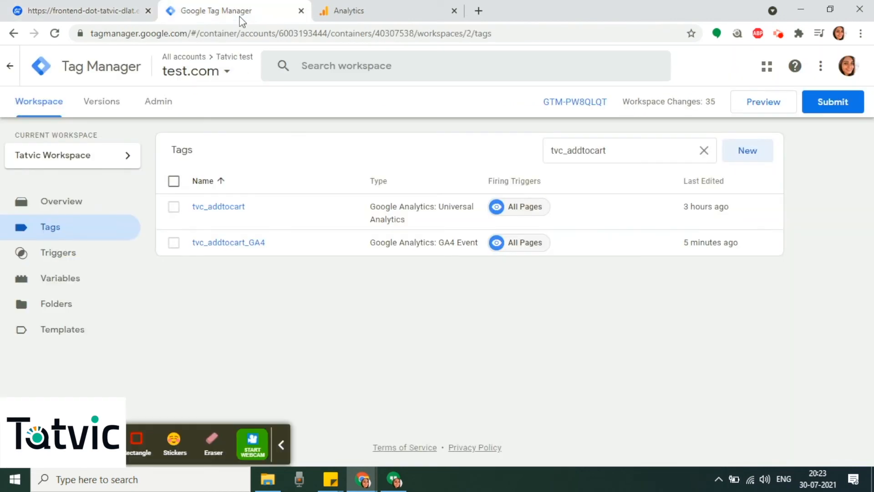
- Reopen the test.com container of the Tatvic test account and enter its Tatvic Workspace
click(195, 68)
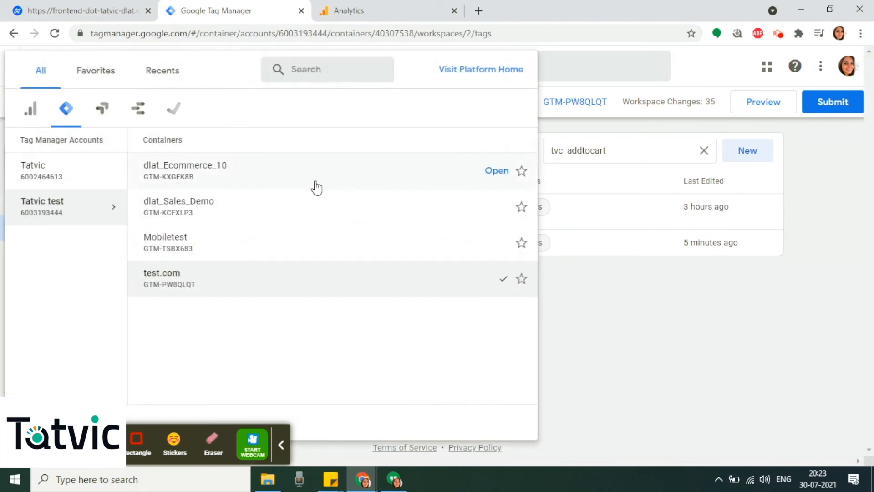
click(181, 280)
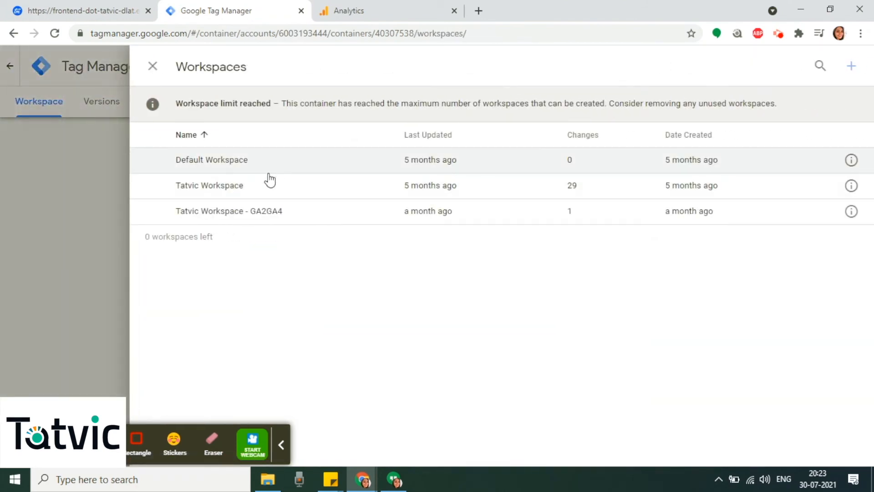
click(253, 184)
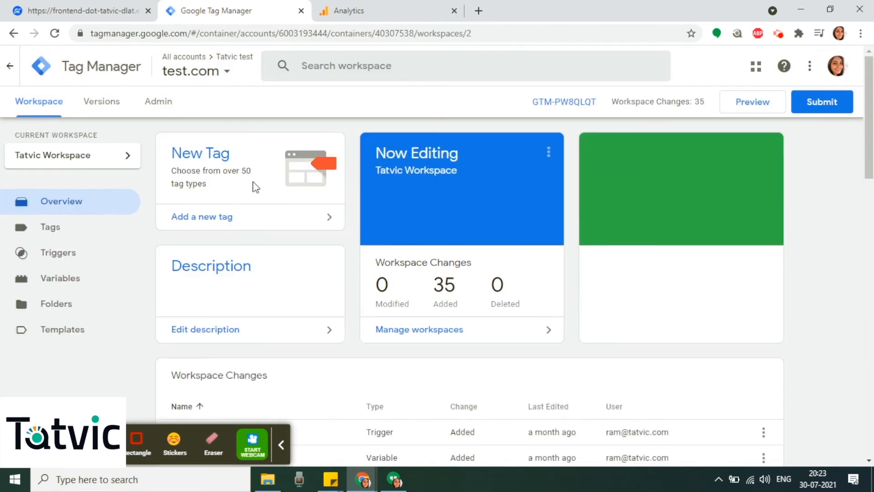
- Search the workspace's tags for tvc_addtocart
click(79, 227)
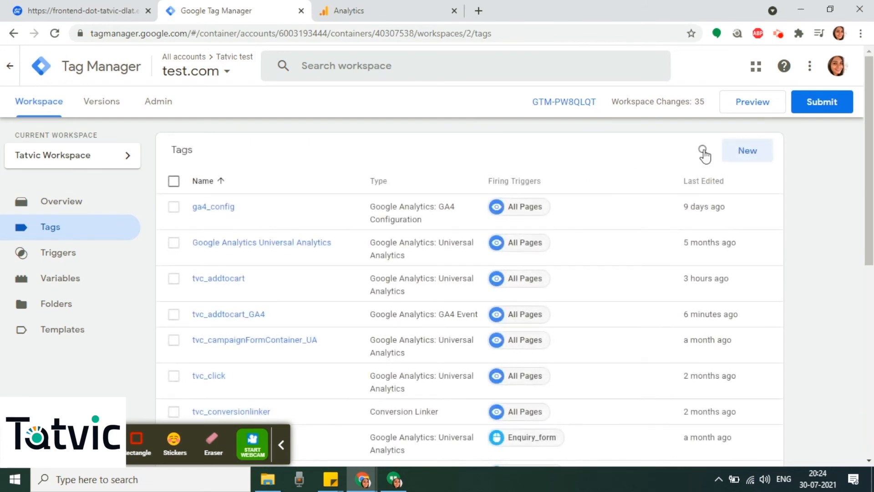
click(703, 150)
text(tvc_addtocart)
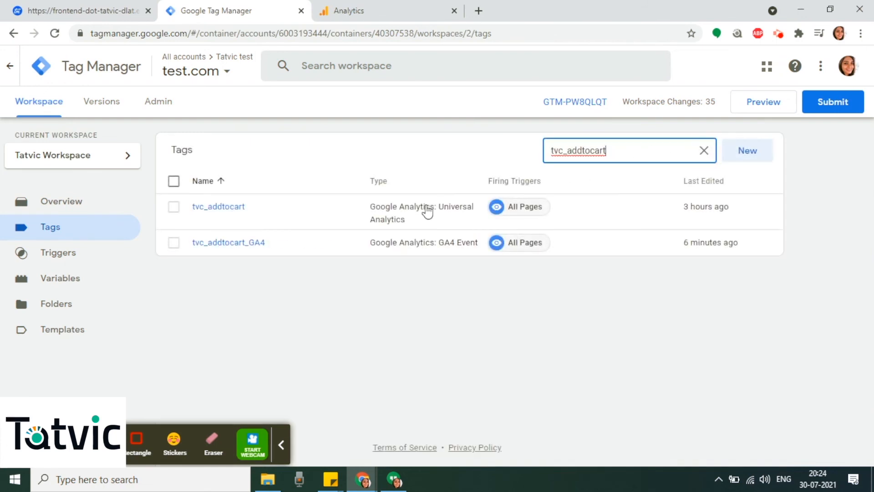
- Open the tvc_addtocart_GA4 tag and examine its configuration and event parameters
click(223, 247)
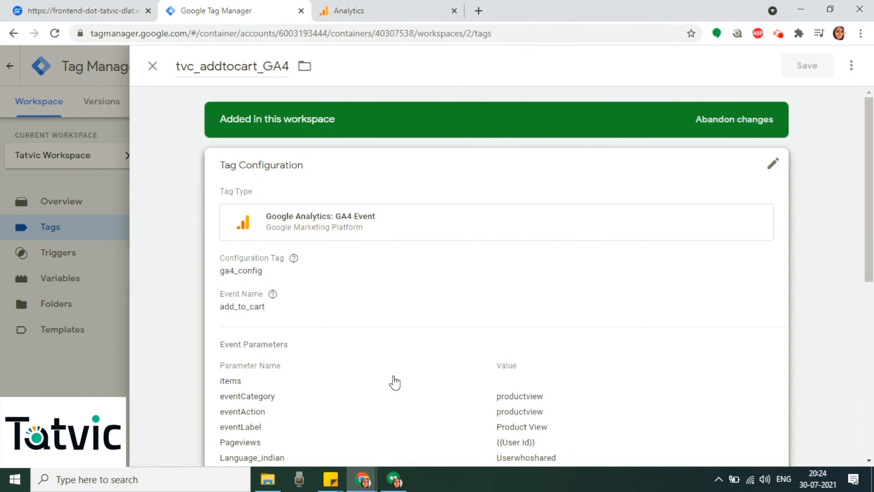
scroll(565, 333, down, 8)
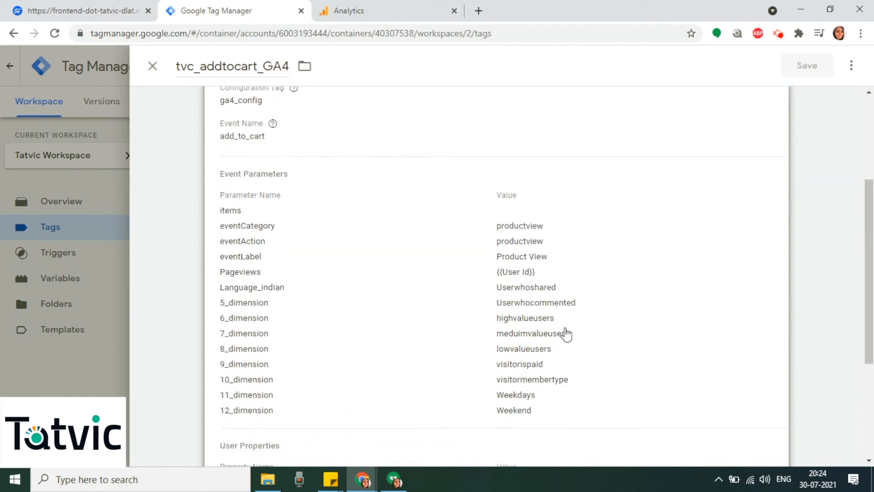
scroll(566, 330, up, 8)
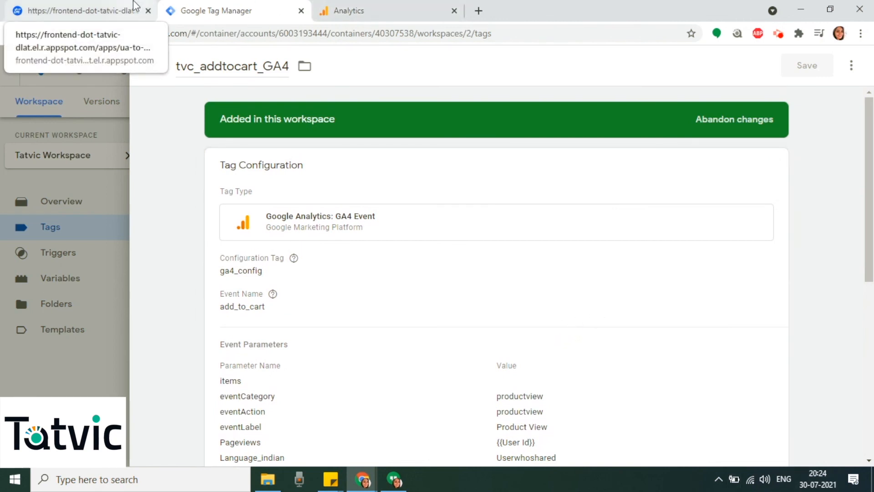
- Switch to Google Analytics and open the voice of yogi GA4 property in the VOICE OF YOGI account
click(417, 5)
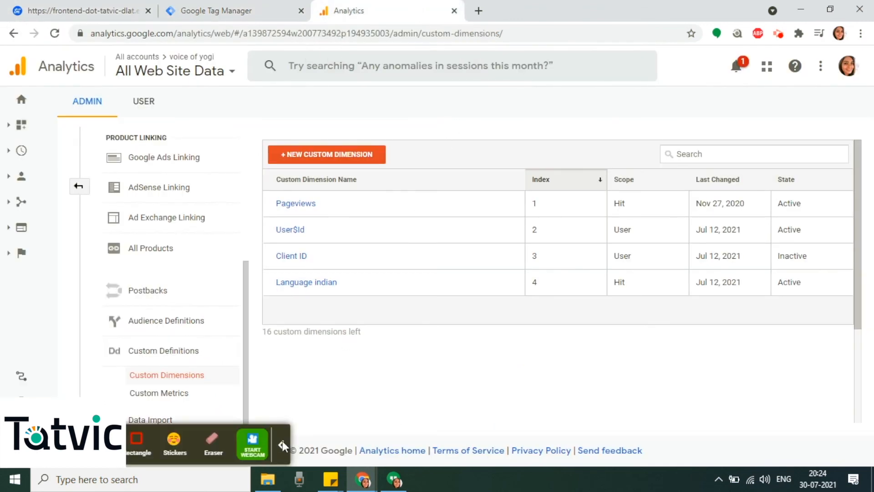
click(210, 72)
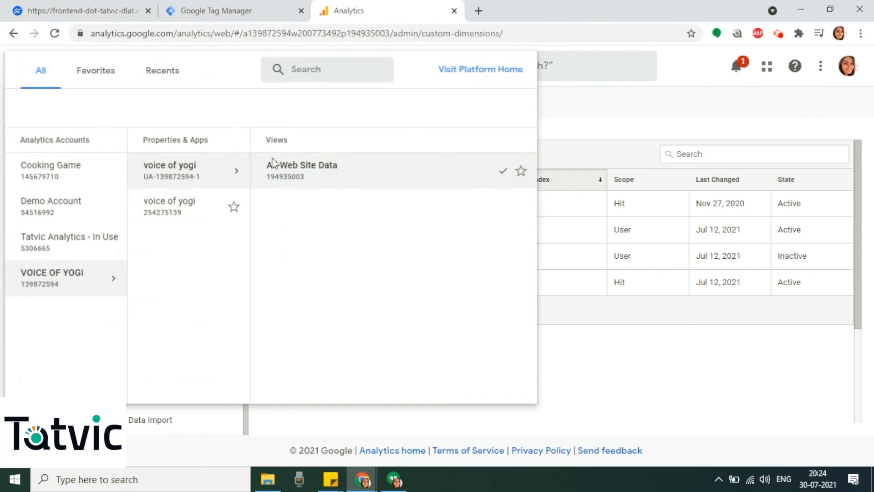
click(176, 210)
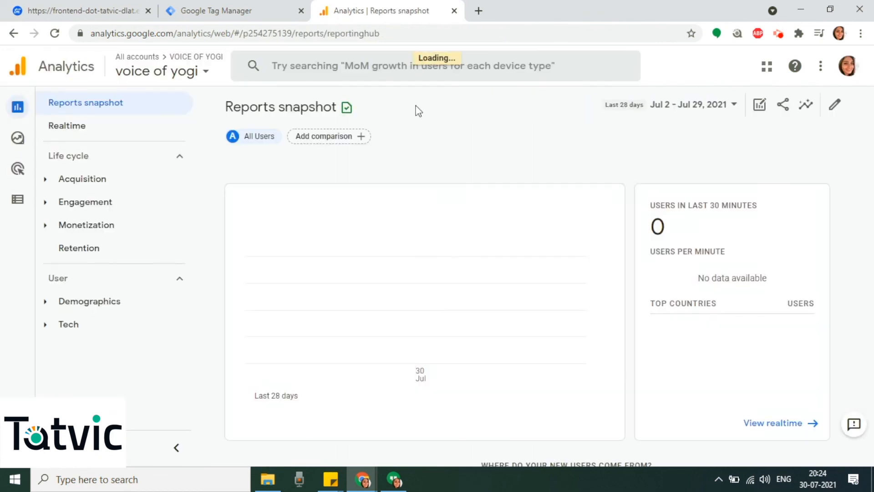
- Check the selected property in the account list and open the custom definitions of the voice of yogi GA4 property
mouse_move(0, 245)
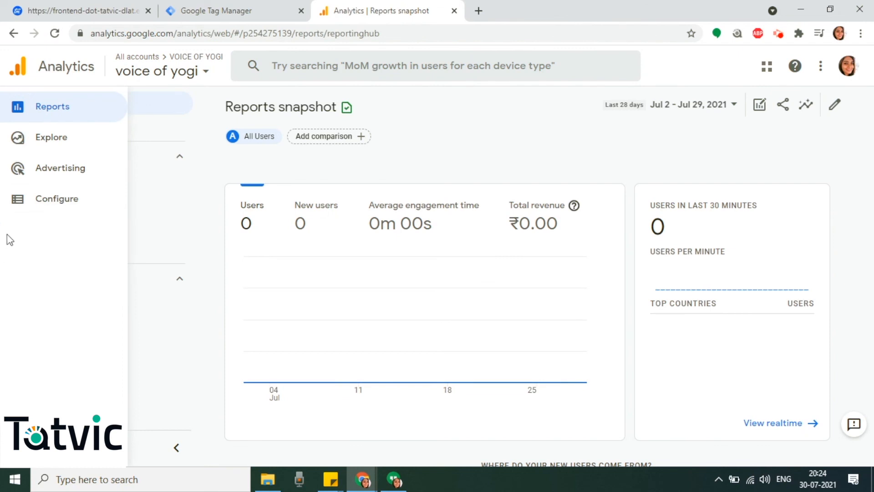
click(183, 72)
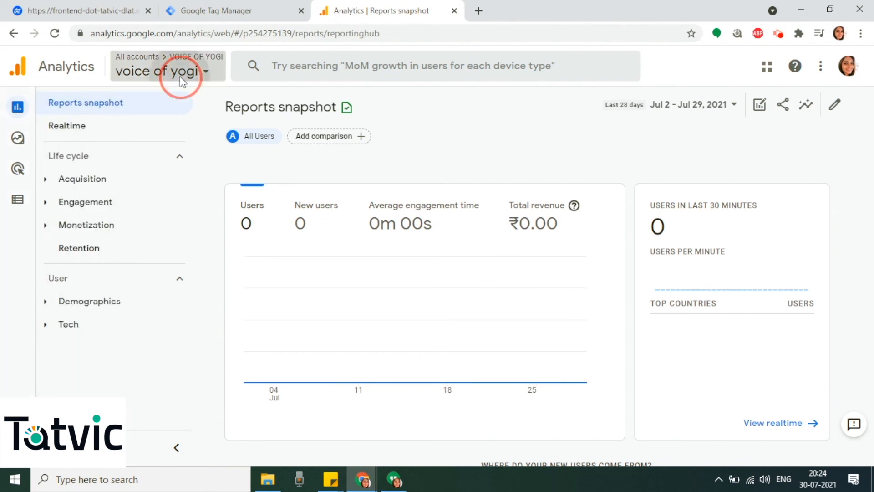
click(617, 152)
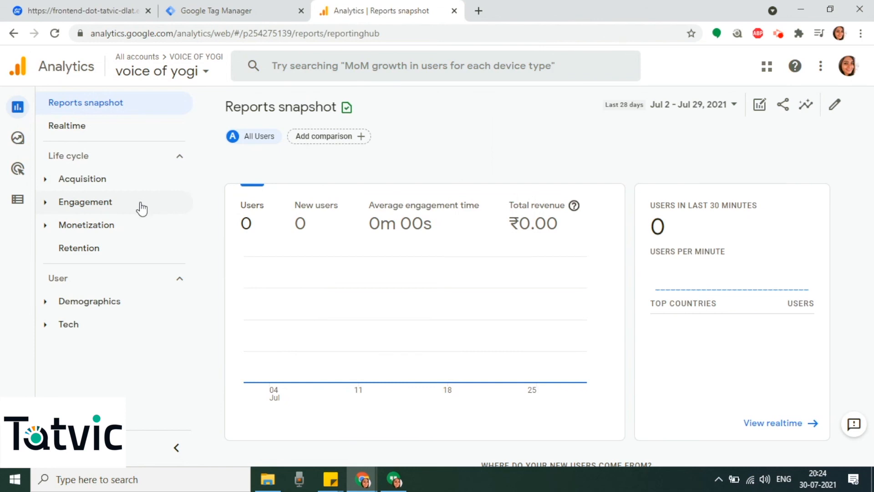
click(26, 203)
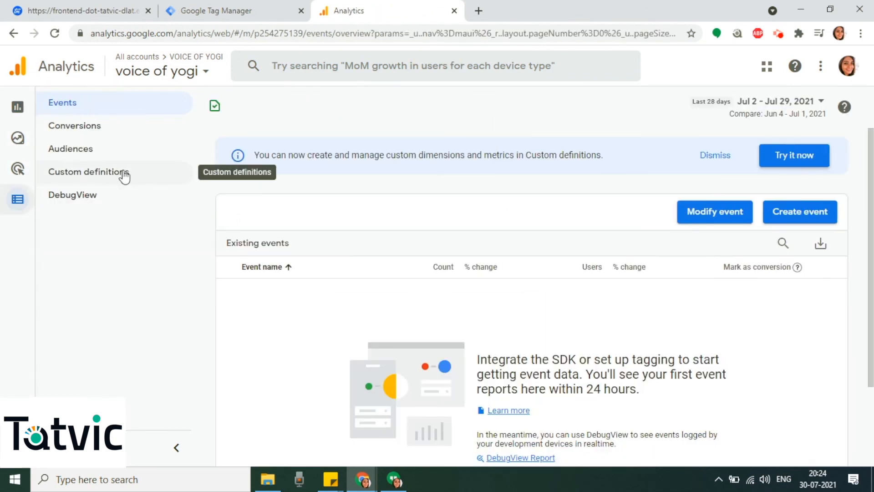
click(124, 178)
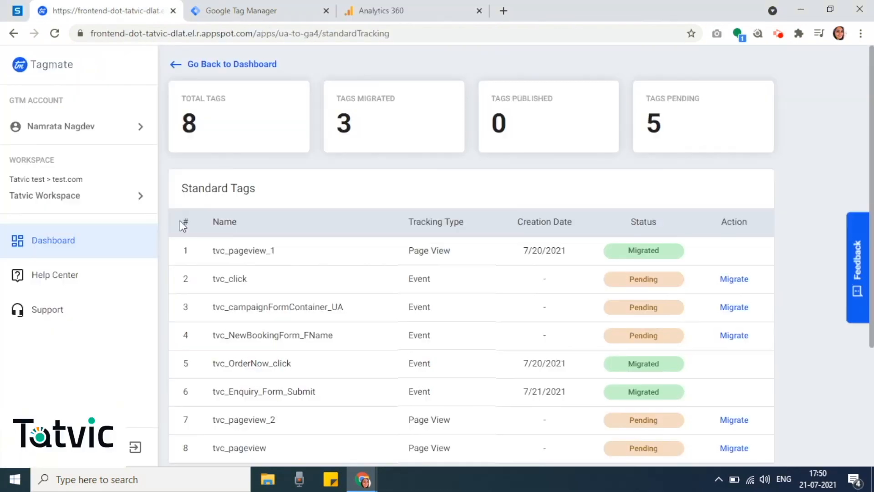
- View Tagmate's Help Center with its learning videos and the Support page
click(74, 280)
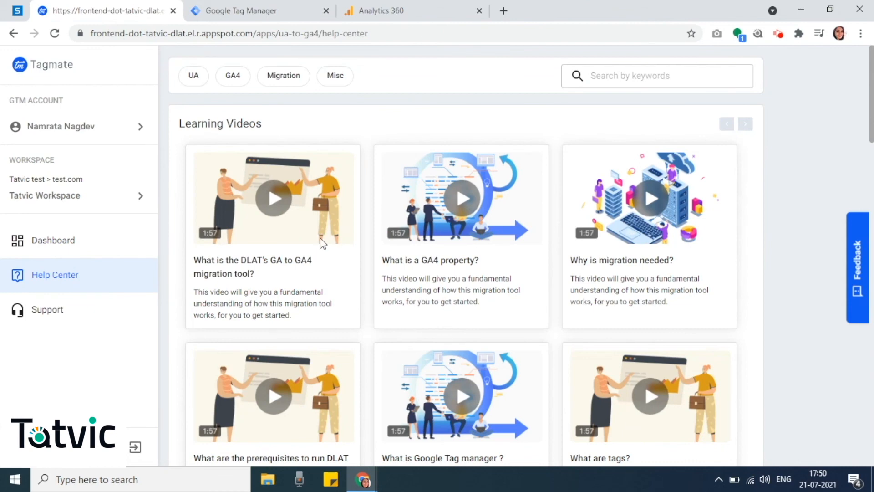
click(78, 314)
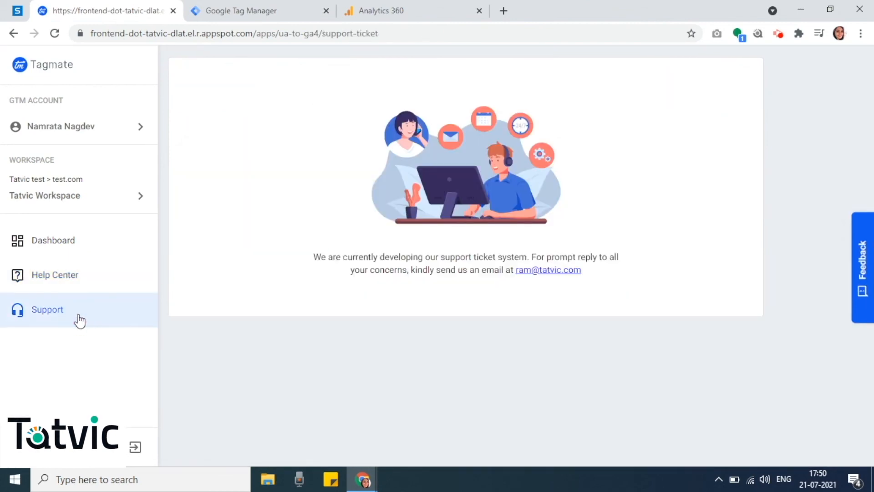